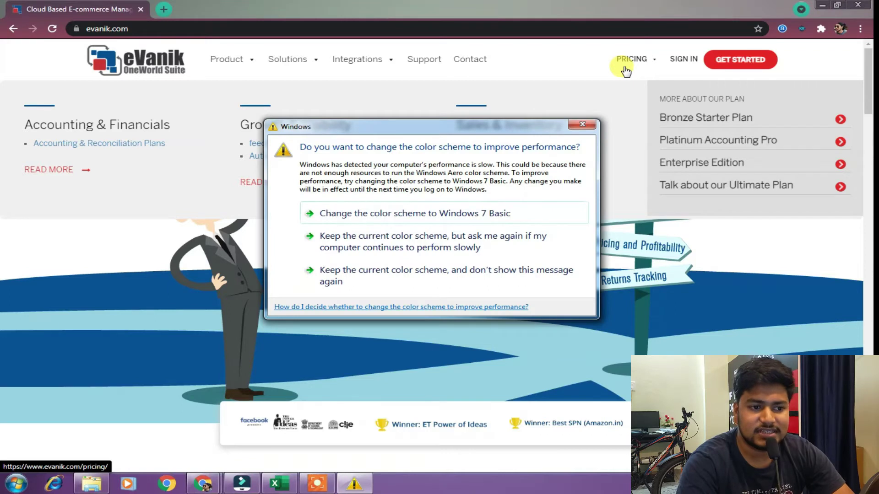
Step: Open the seller sign-in page and log in with the account e-mail and password, without saving the password in the browser
left_click_drag(290, 130, 806, 376)
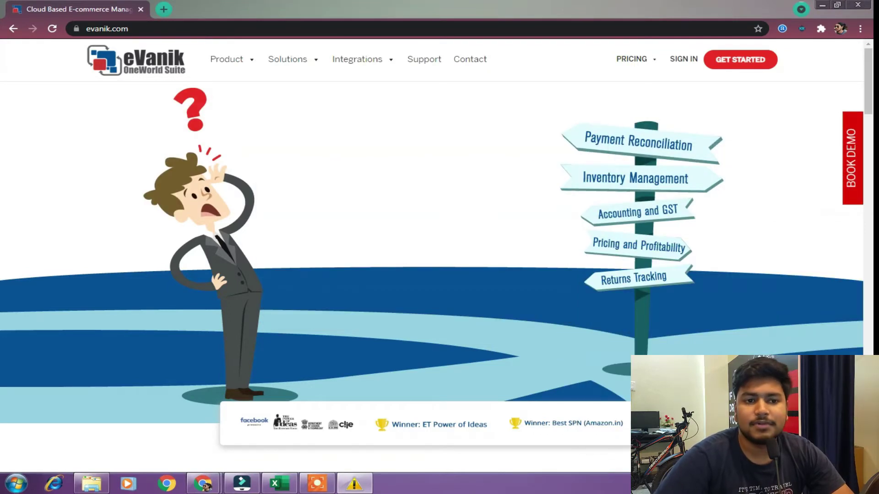
left_click(685, 61)
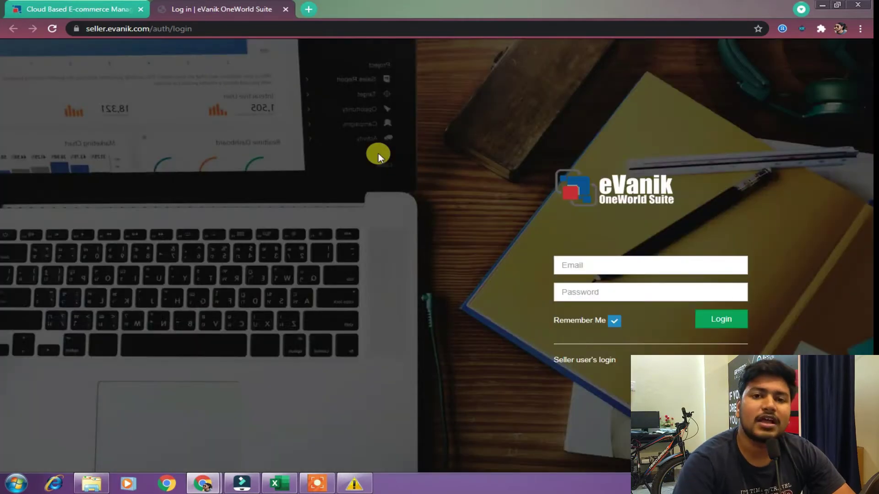
left_click(612, 264)
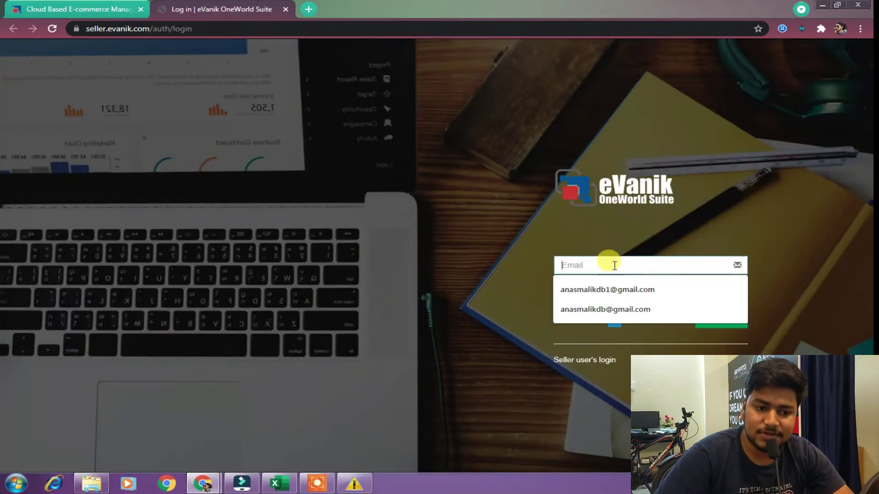
left_click(612, 290)
left_click(599, 296)
type("*********")
key("Return")
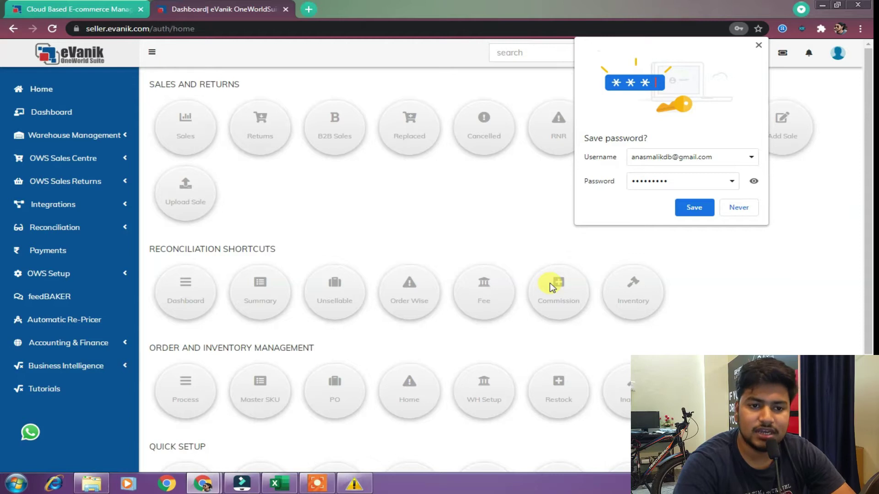
left_click(756, 47)
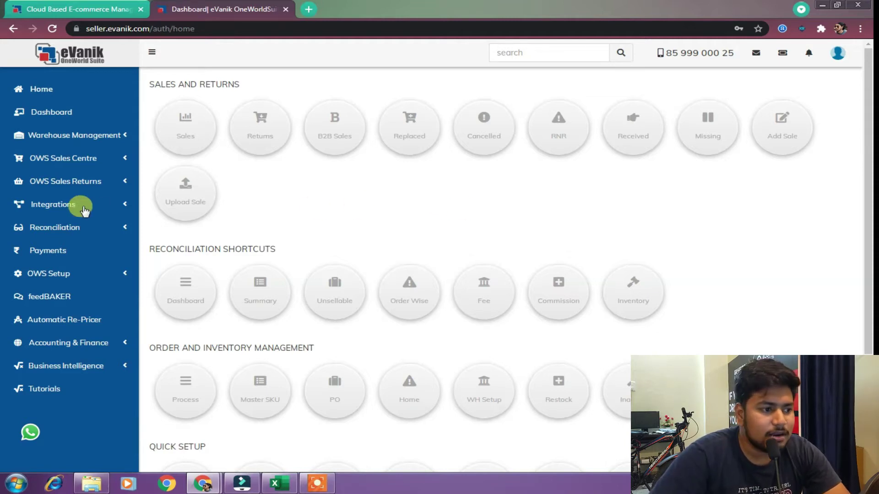
Step: Open the Sales Orders list of the OWS Sales Centre and look through the orders
left_click(72, 159)
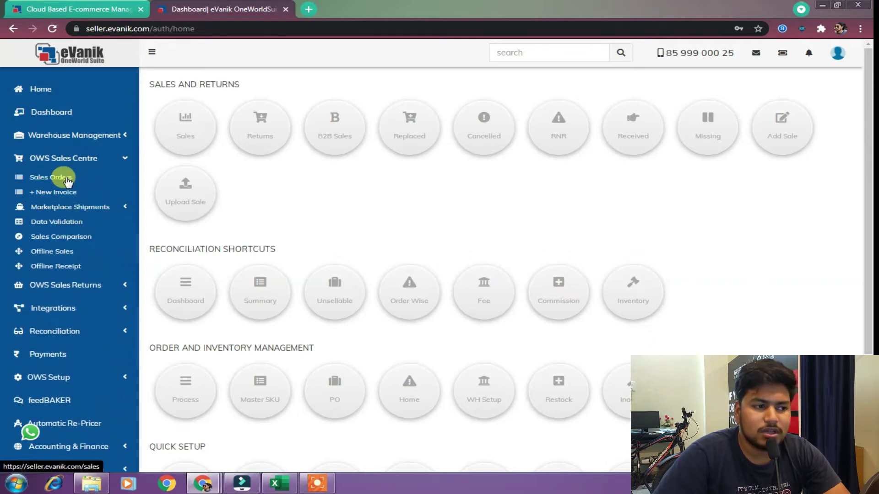
left_click(65, 179)
scroll(384, 178, "down", 2)
scroll(384, 178, "up", 2)
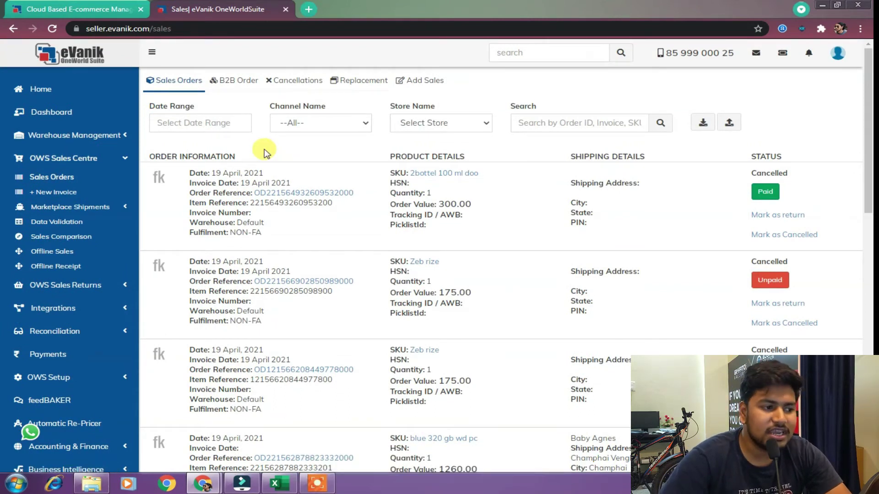
Step: Open the Sales Return page under OWS Sales Returns
scroll(70, 234, "down", 1)
left_click(67, 231)
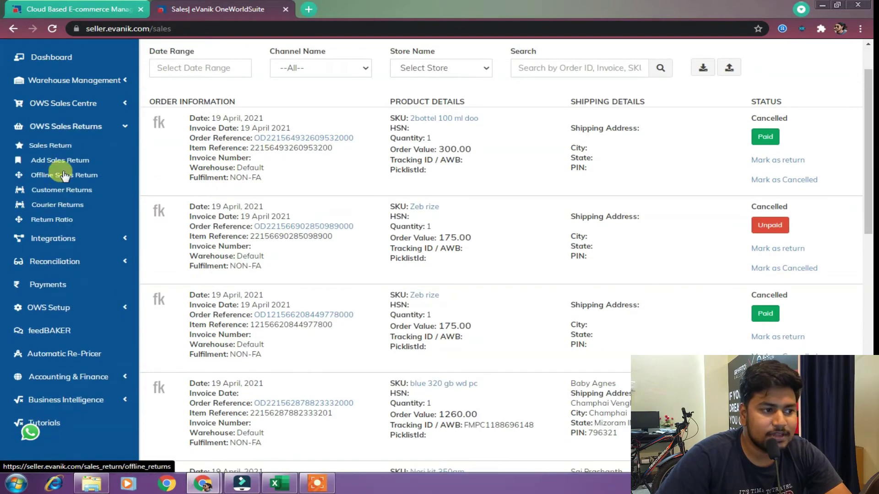
left_click(61, 145)
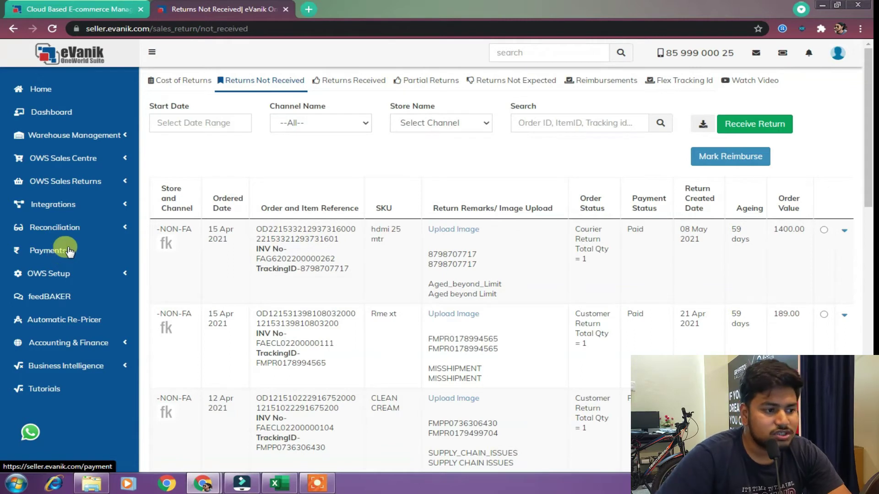
Step: Open the Orderwise P&L report under Accounting & Finance and submit it for a date range
left_click(58, 273)
scroll(71, 311, "down", 3)
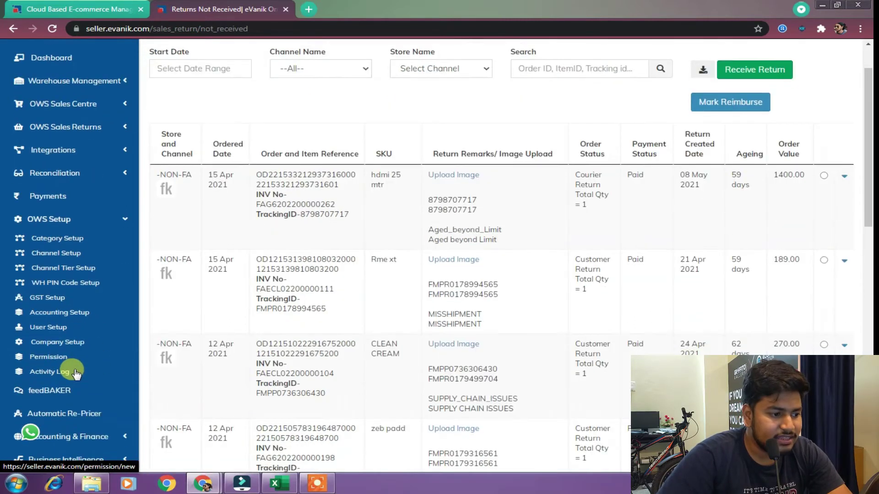
left_click(77, 327)
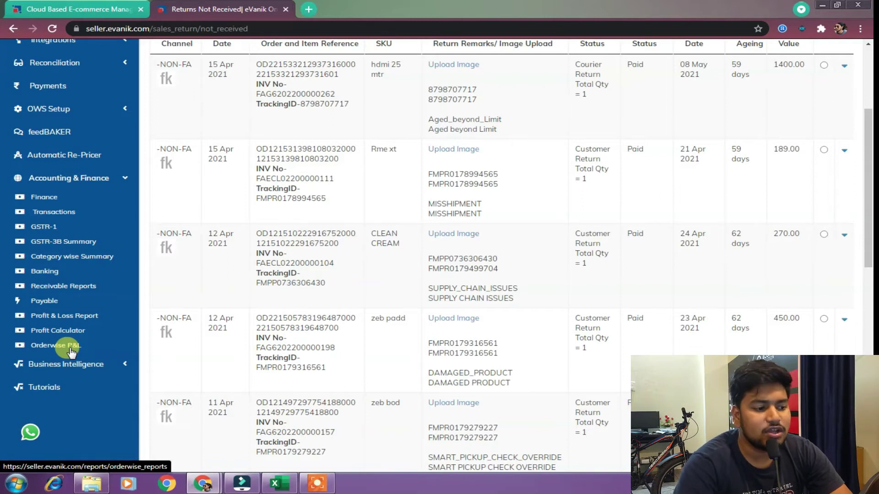
left_click(69, 347)
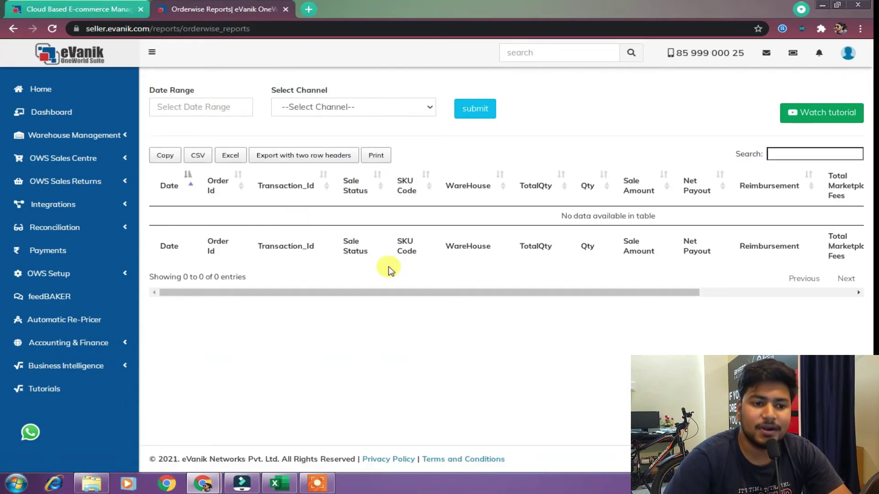
left_click(221, 107)
left_click(200, 151)
left_click(472, 106)
left_click(353, 112)
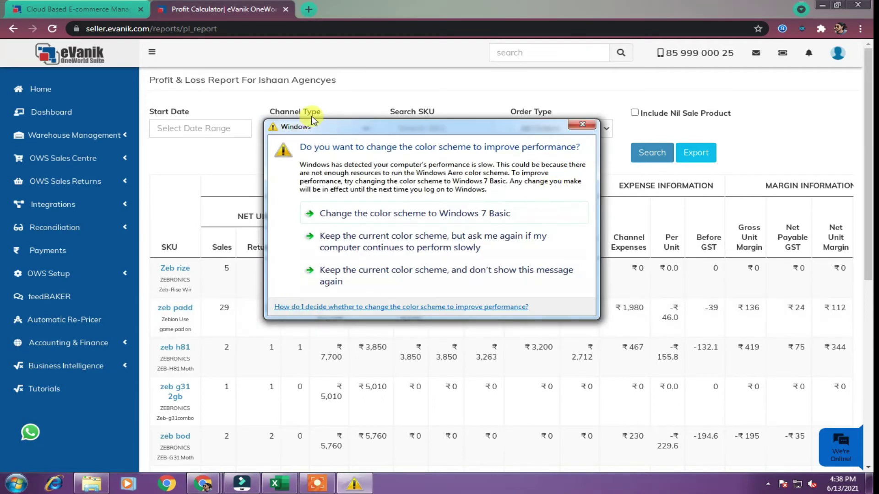
Step: Move the Windows color scheme prompt off the Profit & Loss Report and open the Automatic Re-Pricer page
left_click_drag(293, 129, 863, 472)
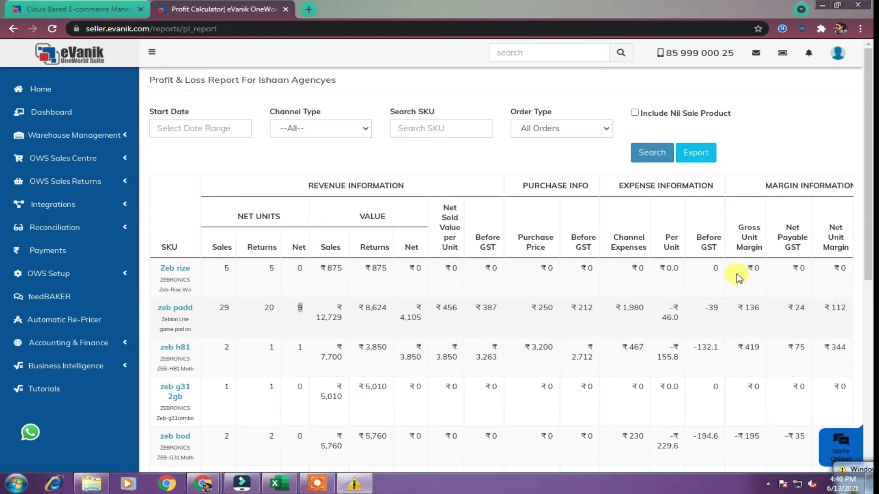
left_click(41, 273)
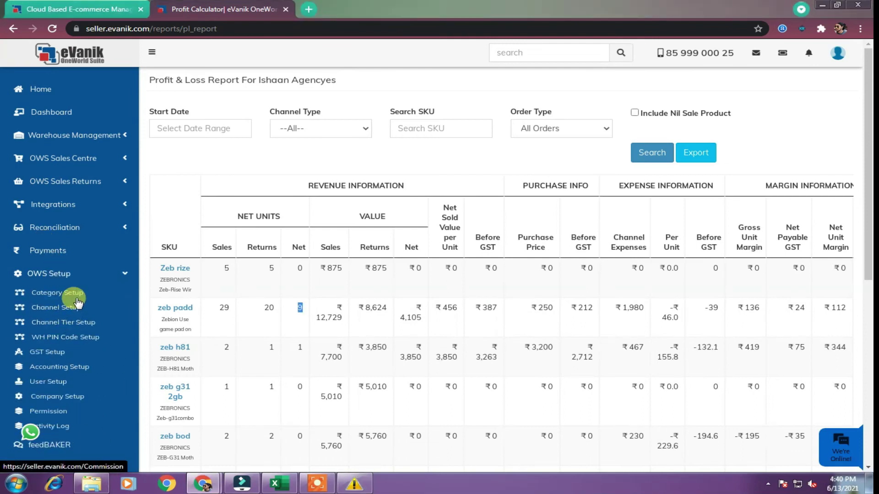
scroll(71, 300, "down", 2)
scroll(71, 304, "up", 1)
scroll(40, 252, "down", 1)
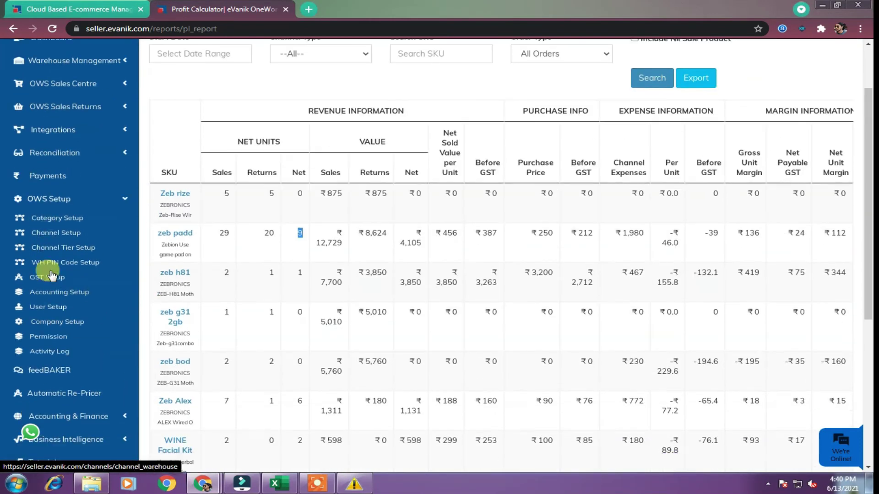
scroll(71, 275, "down", 2)
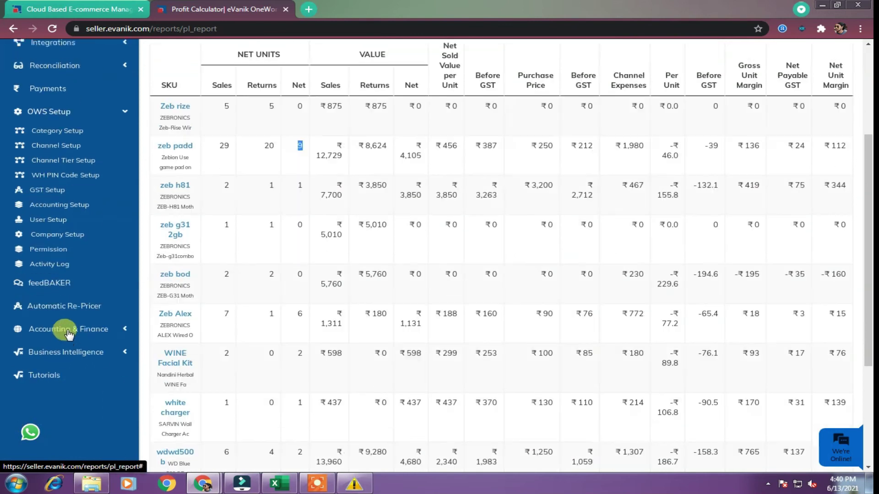
left_click(68, 303)
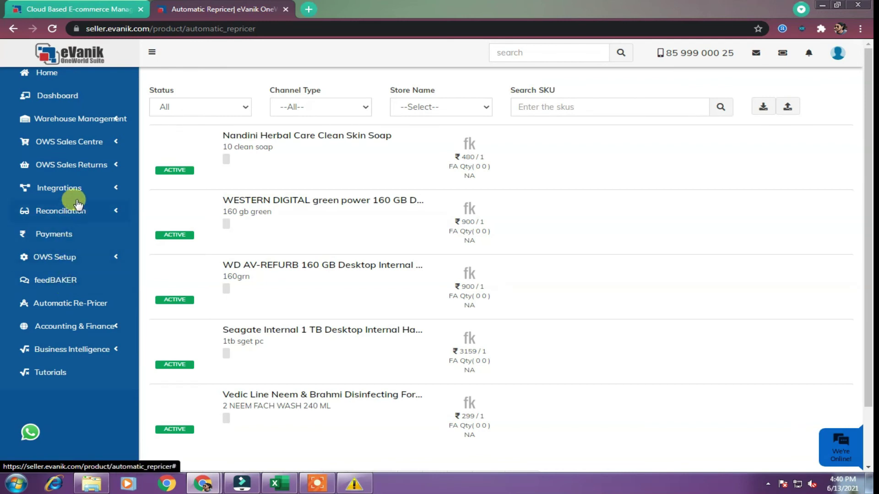
Step: Open the Reconciliation Overview and examine the Flipkart summary of all stores for 01-Sep-2020 to 28-Feb-2021
left_click(80, 213)
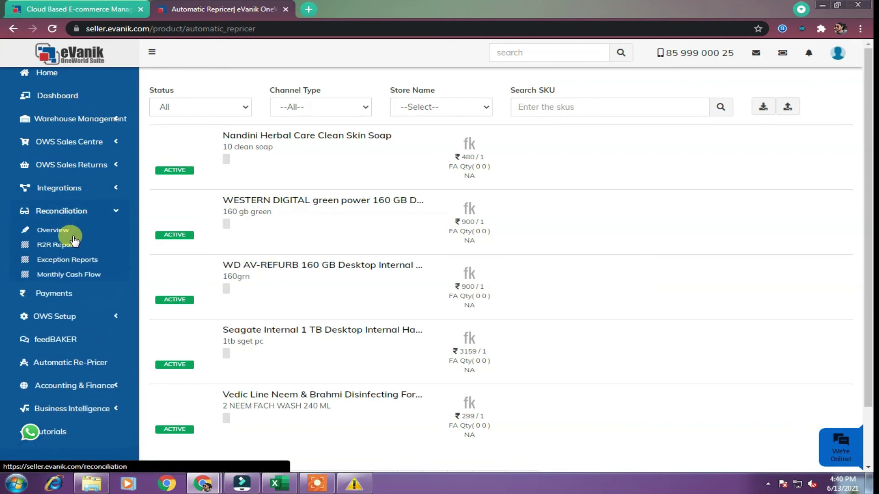
left_click(54, 229)
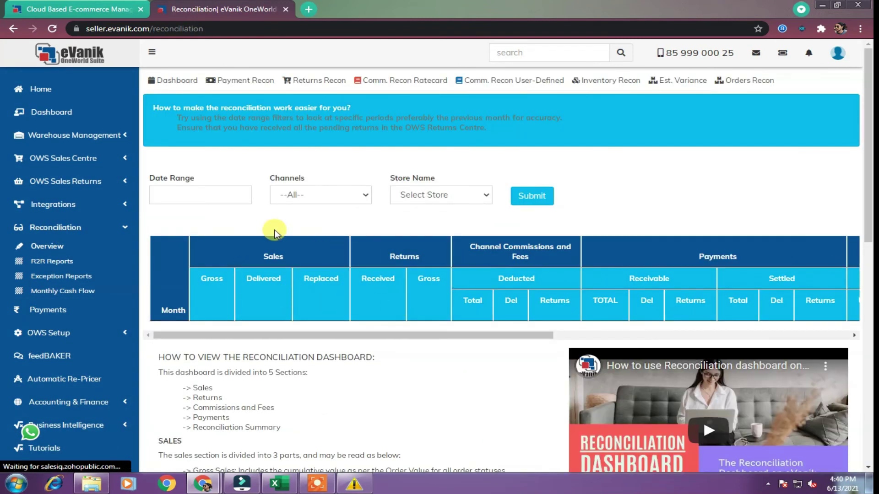
left_click(212, 198)
left_click(192, 220)
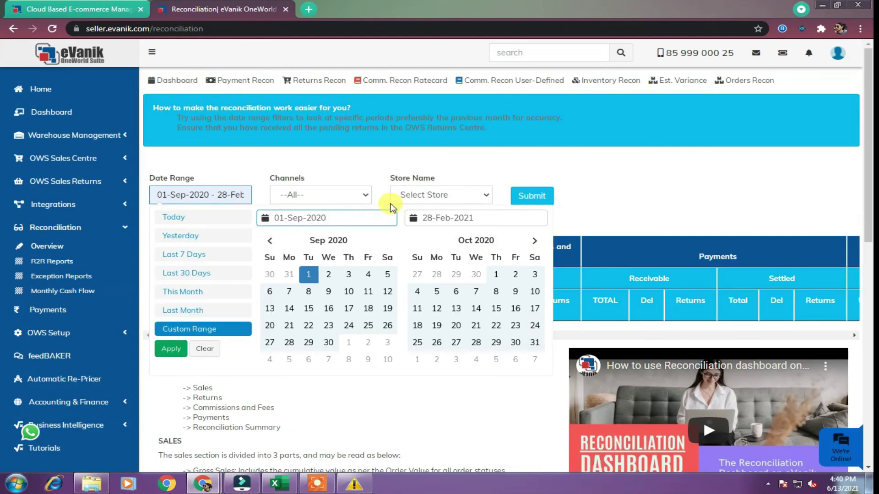
left_click(338, 196)
left_click(324, 221)
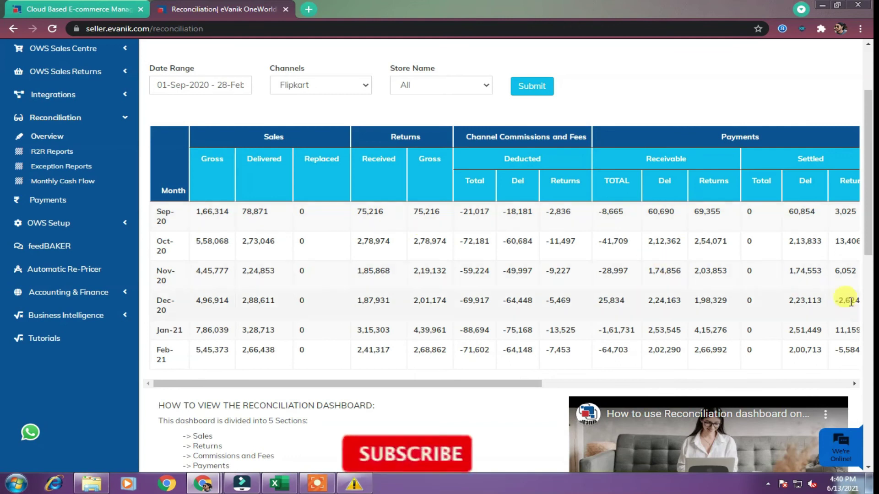
left_click_drag(508, 385, 815, 384)
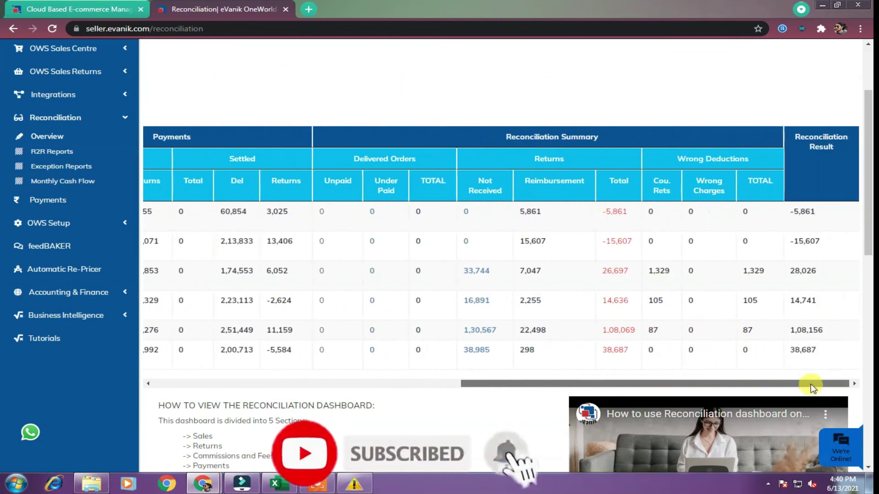